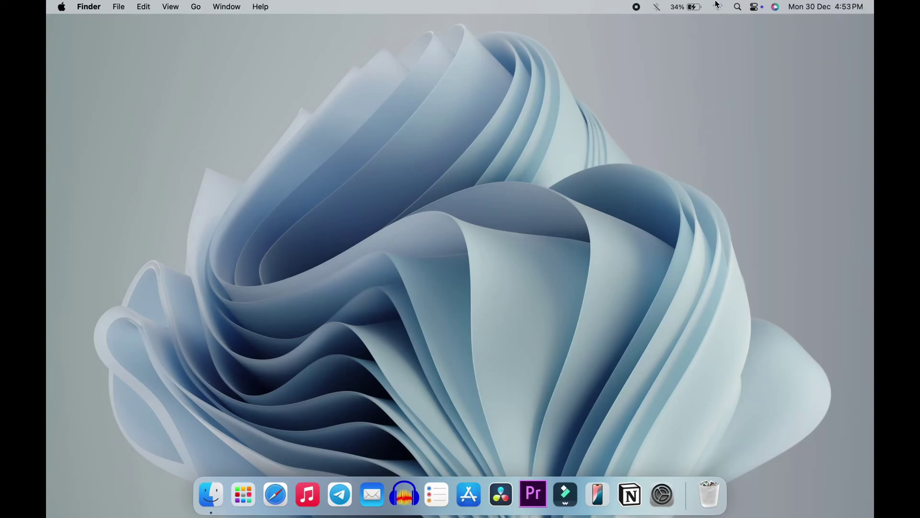
pyautogui.click(716, 6)
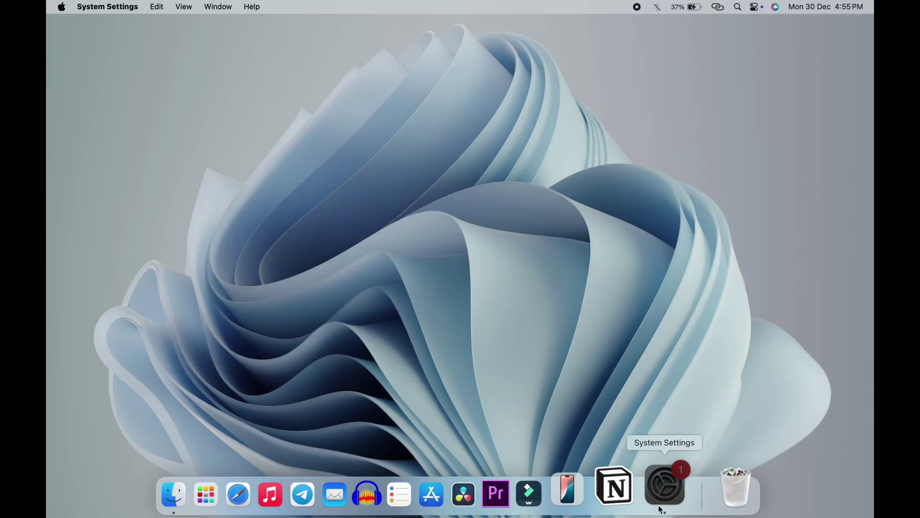
pyautogui.click(660, 489)
pyautogui.click(418, 115)
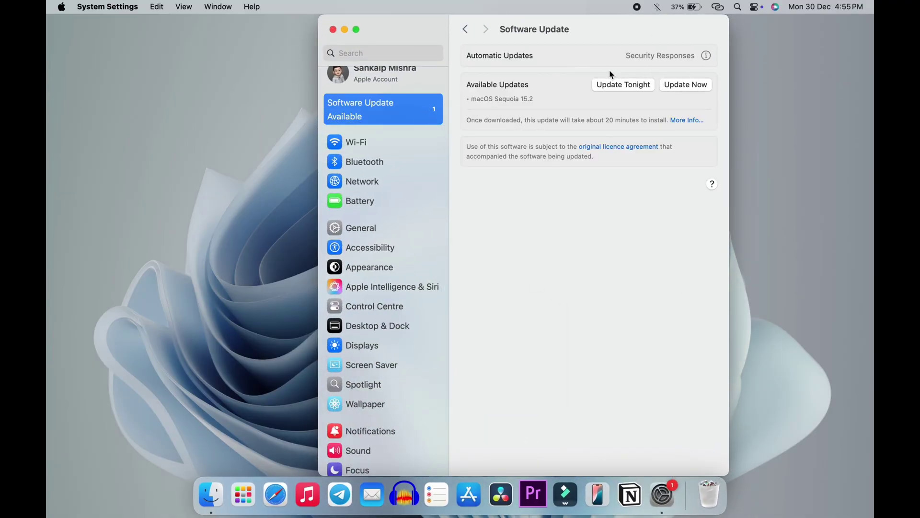
pyautogui.click(690, 83)
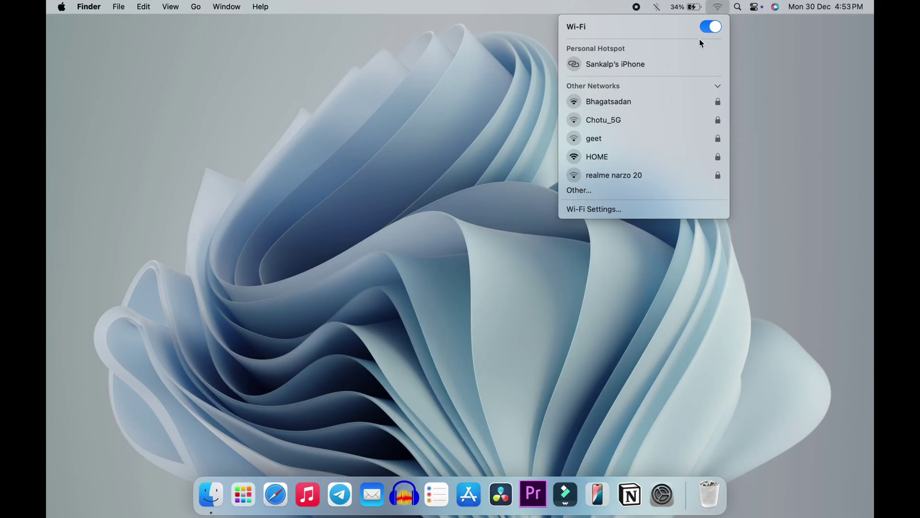
pyautogui.click(682, 62)
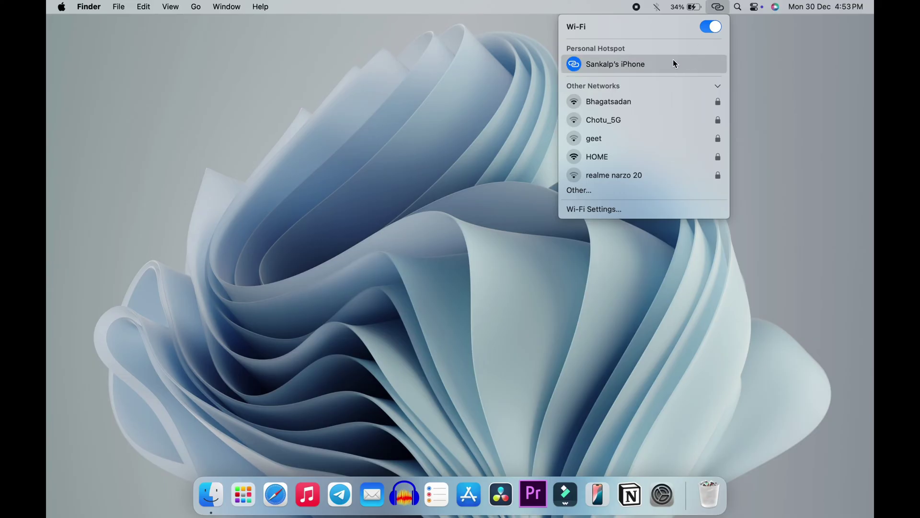
pyautogui.click(672, 59)
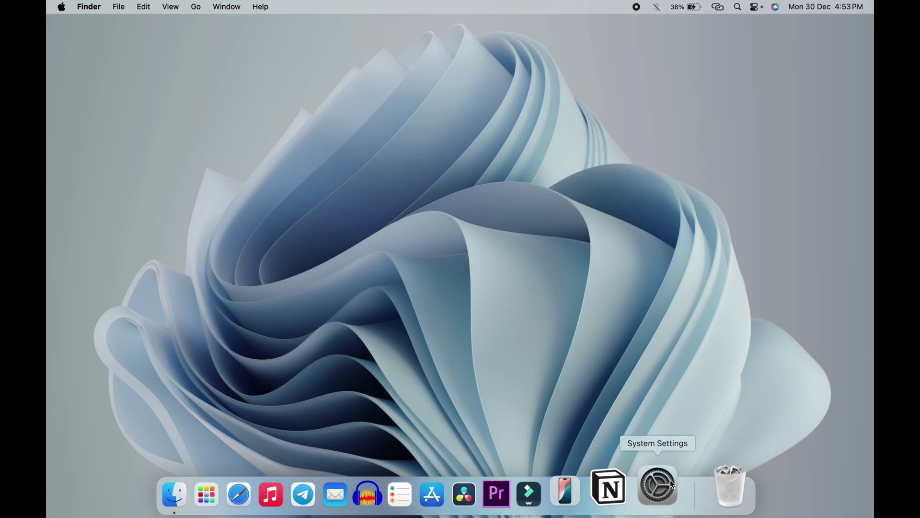
pyautogui.click(669, 480)
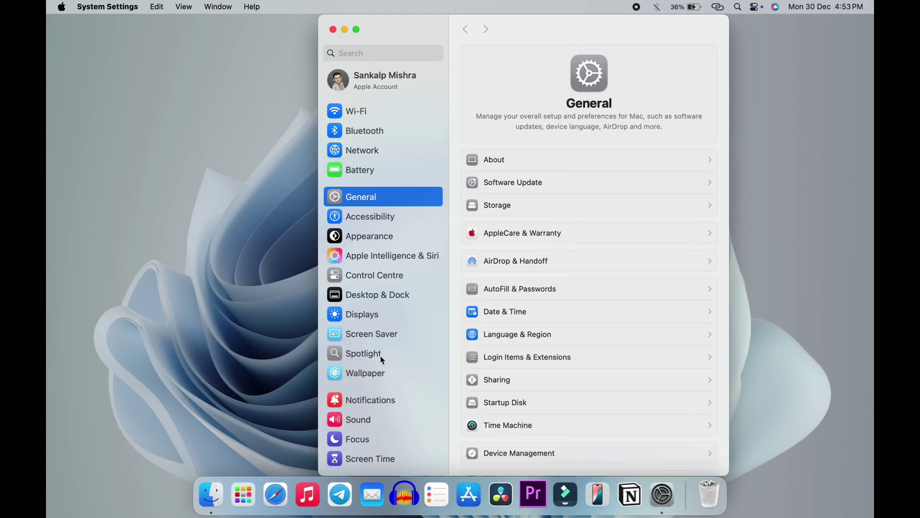
pyautogui.scroll(-2, 381, 358)
pyautogui.scroll(-2, 381, 358)
pyautogui.scroll(-2, 380, 357)
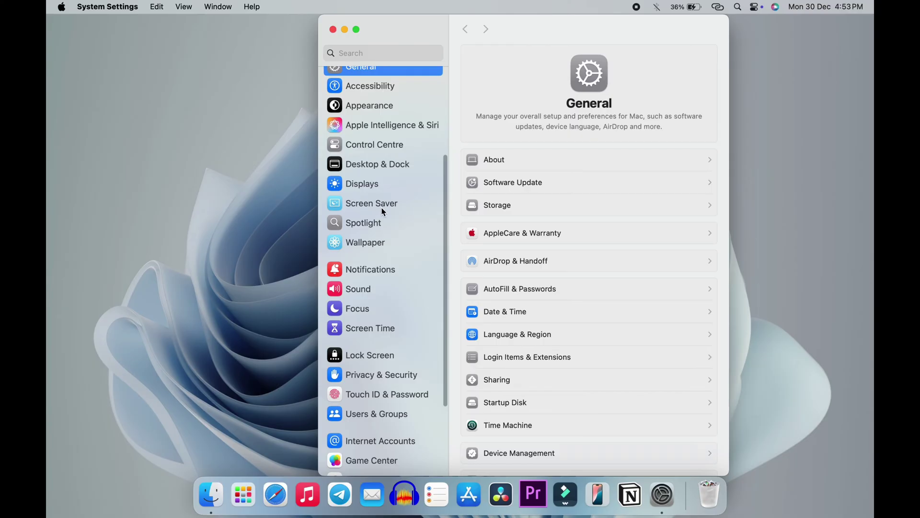
pyautogui.scroll(2, 390, 123)
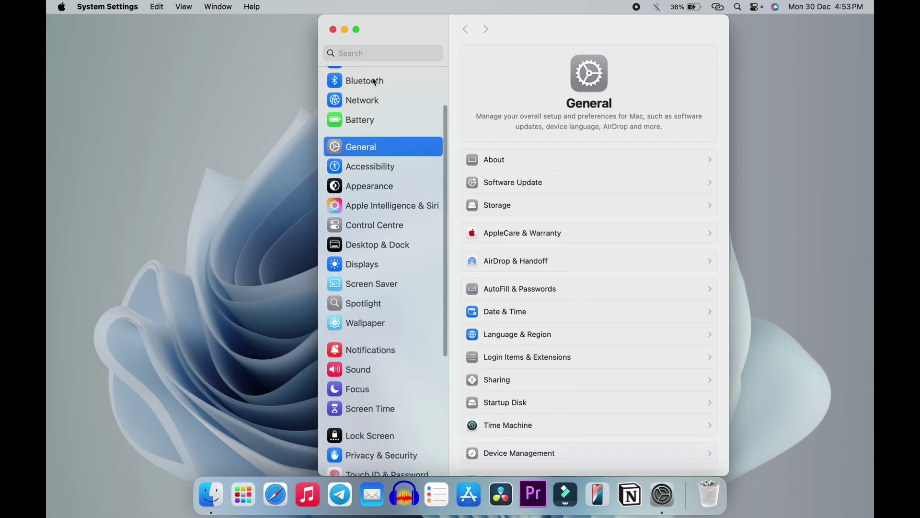
pyautogui.scroll(1, 375, 96)
pyautogui.click(374, 103)
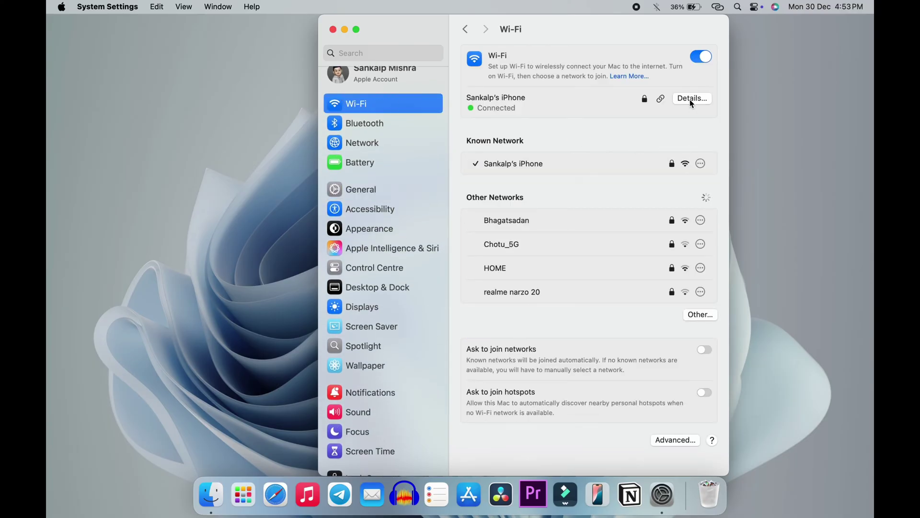
pyautogui.click(685, 98)
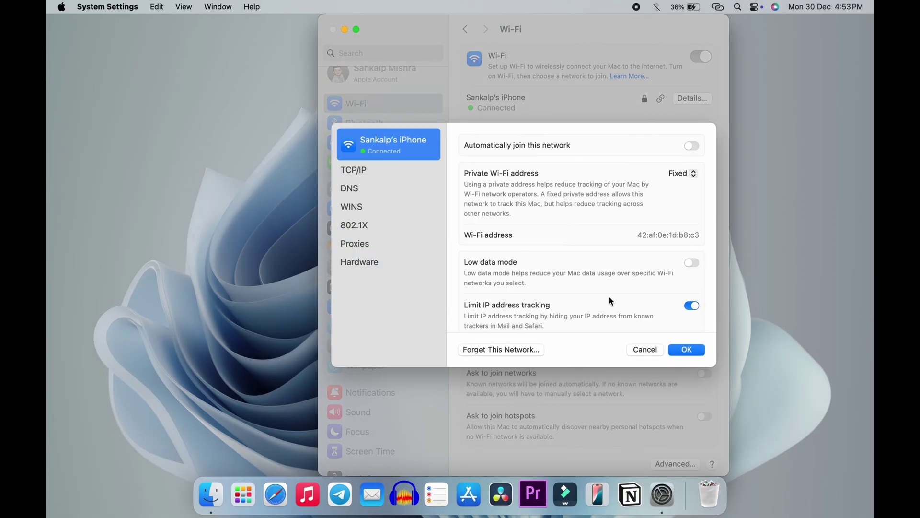
pyautogui.click(511, 348)
pyautogui.click(559, 302)
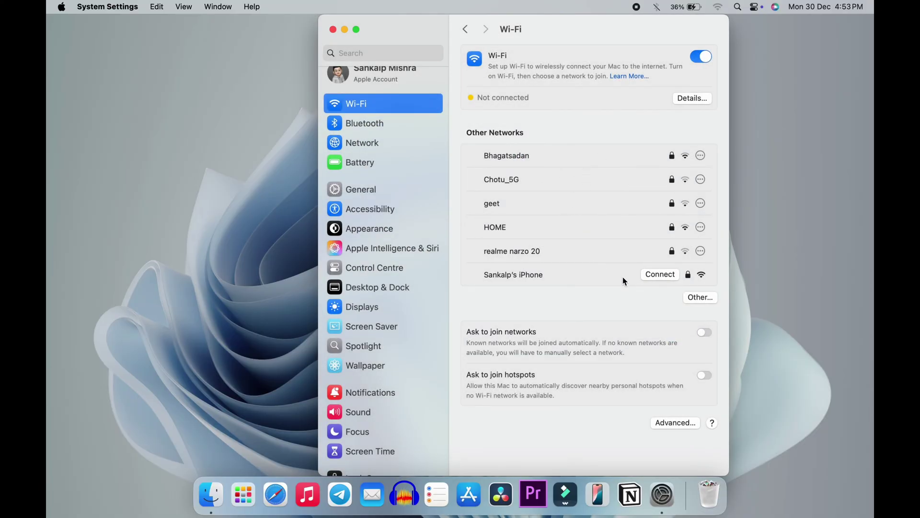
pyautogui.click(662, 273)
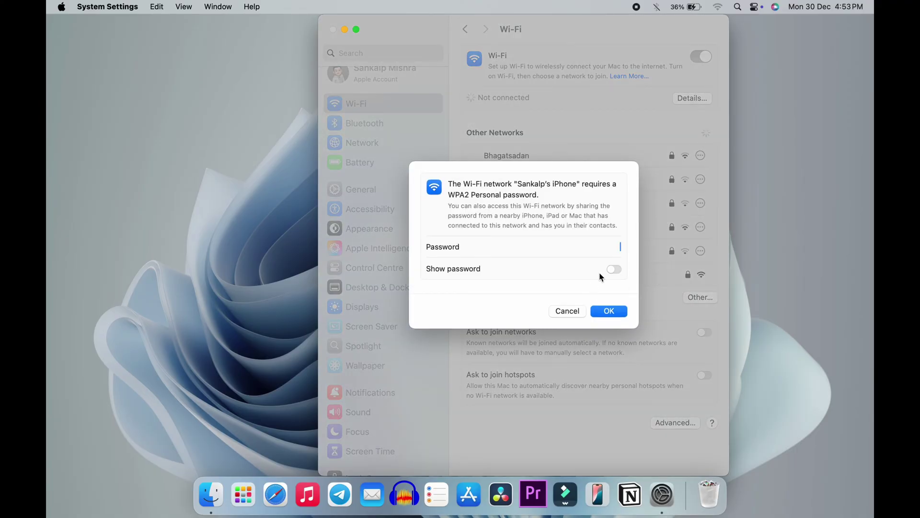
pyautogui.click(613, 270)
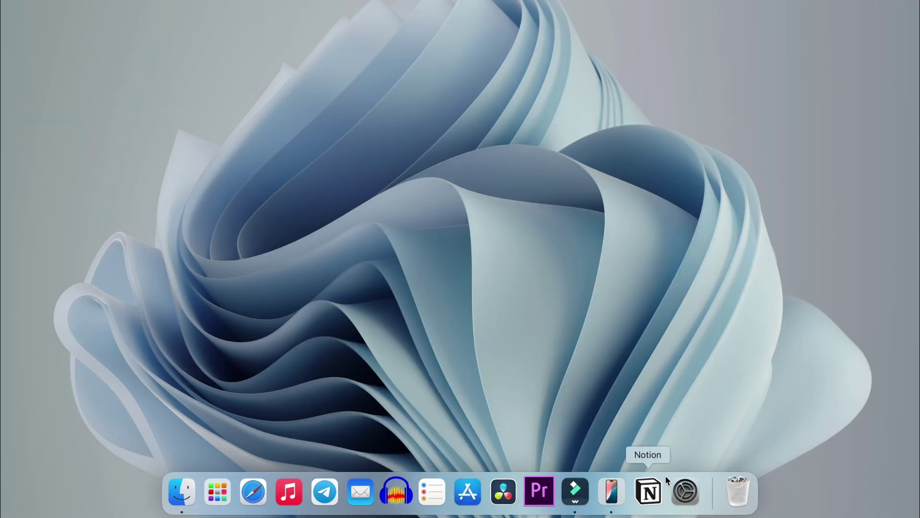
# In iPhone Mirroring, choose Reset Network Settings under Transfer or Reset iPhone.
pyautogui.click(610, 491)
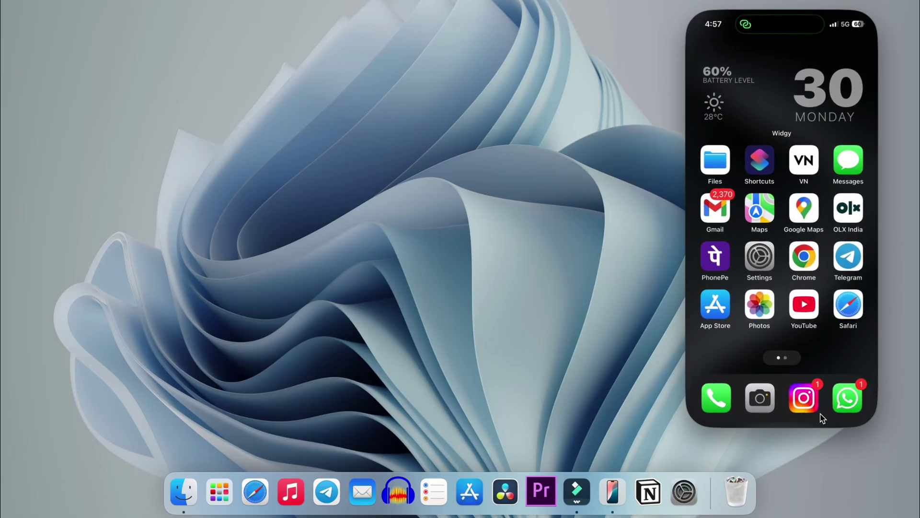
pyautogui.click(765, 258)
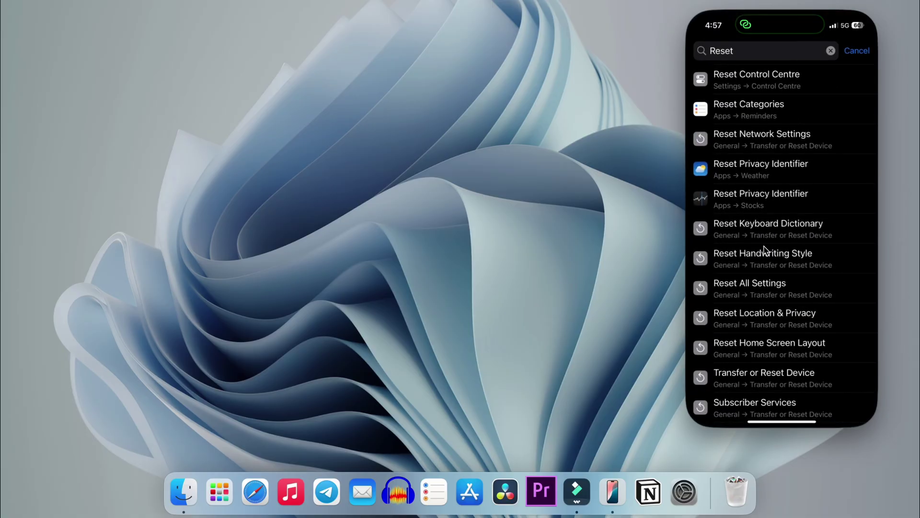
pyautogui.click(766, 140)
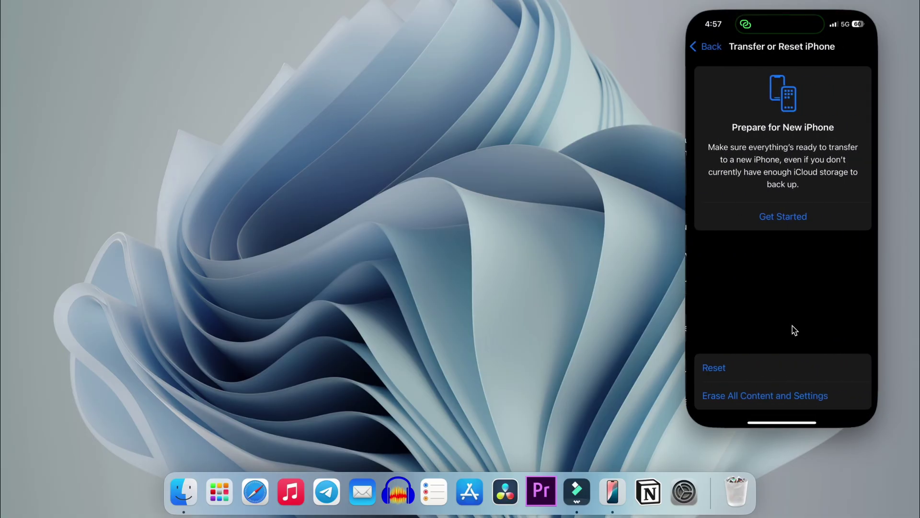
pyautogui.click(716, 371)
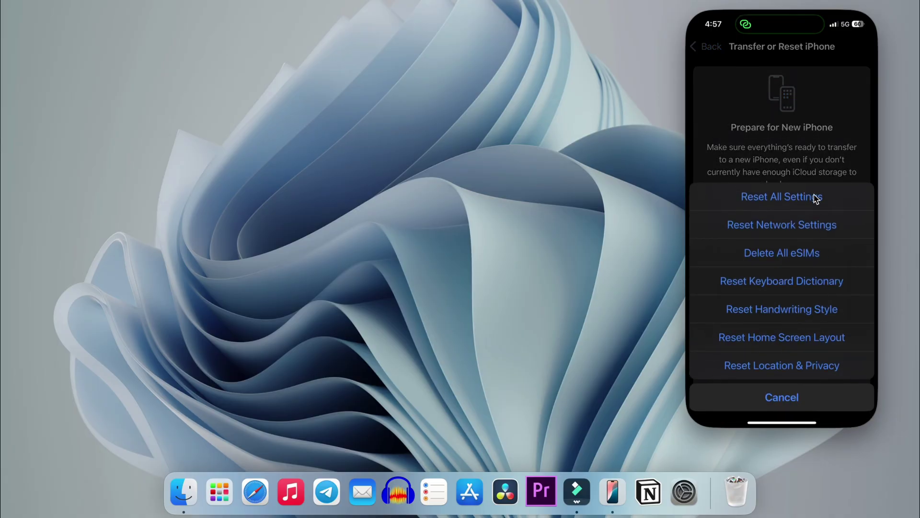
pyautogui.click(817, 229)
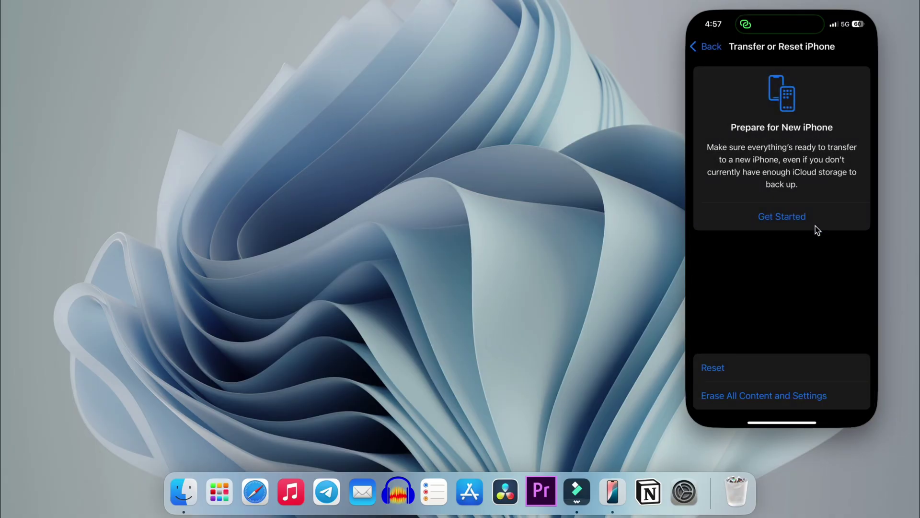
# Cancel the passcode prompt, return to the Reset search results, and minimize iPhone Mirroring.
pyautogui.click(855, 46)
pyautogui.click(699, 48)
pyautogui.click(699, 47)
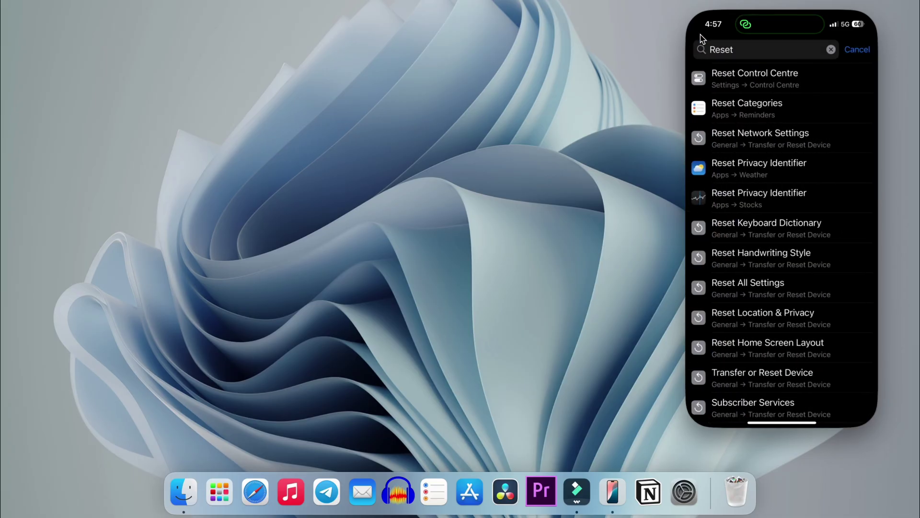
pyautogui.click(705, 3)
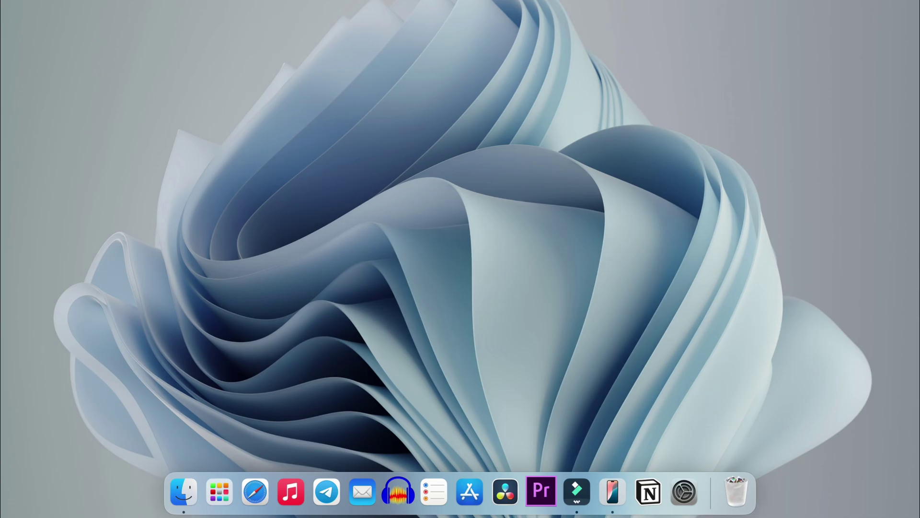
pyautogui.click(708, 1)
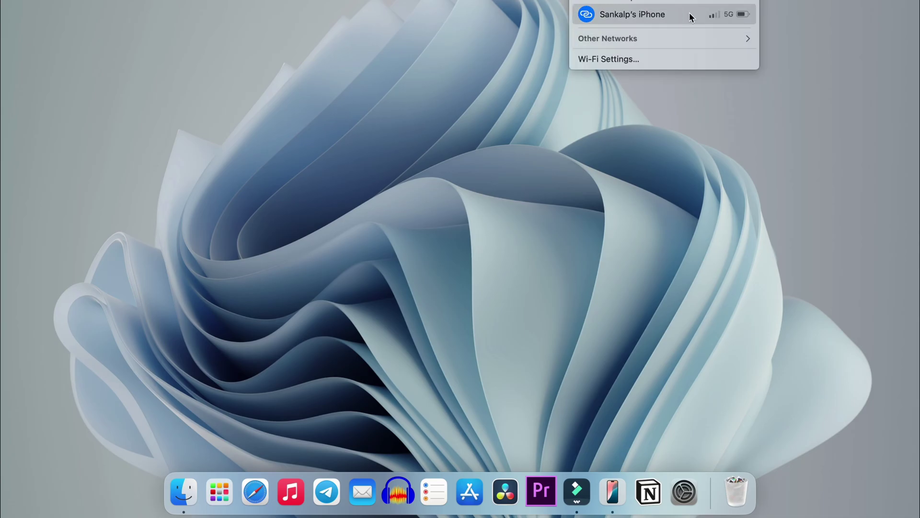